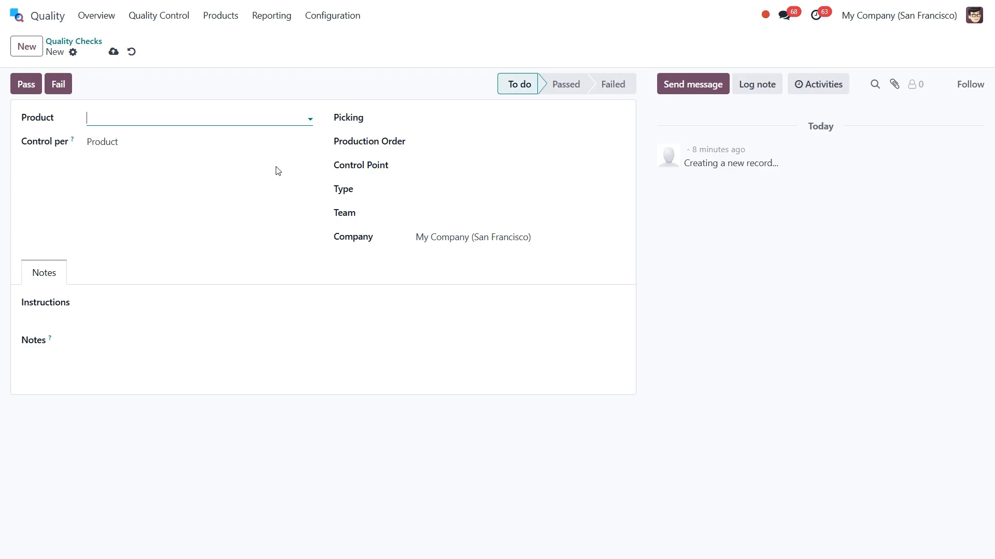
# Step: Set the new quality check's product to Coffee Table and its control per option to Product
pyautogui.click(144, 122)
pyautogui.write('cof')
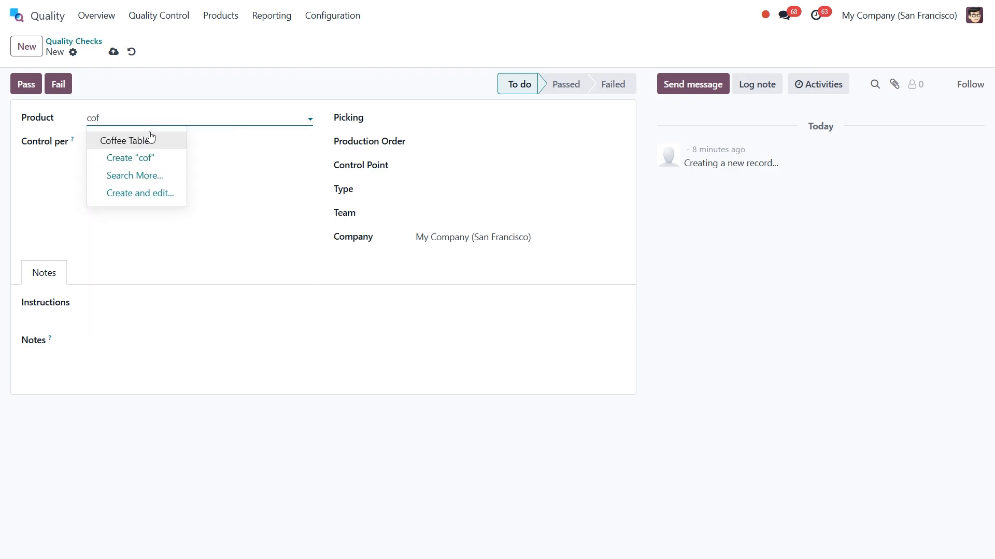
pyautogui.click(151, 140)
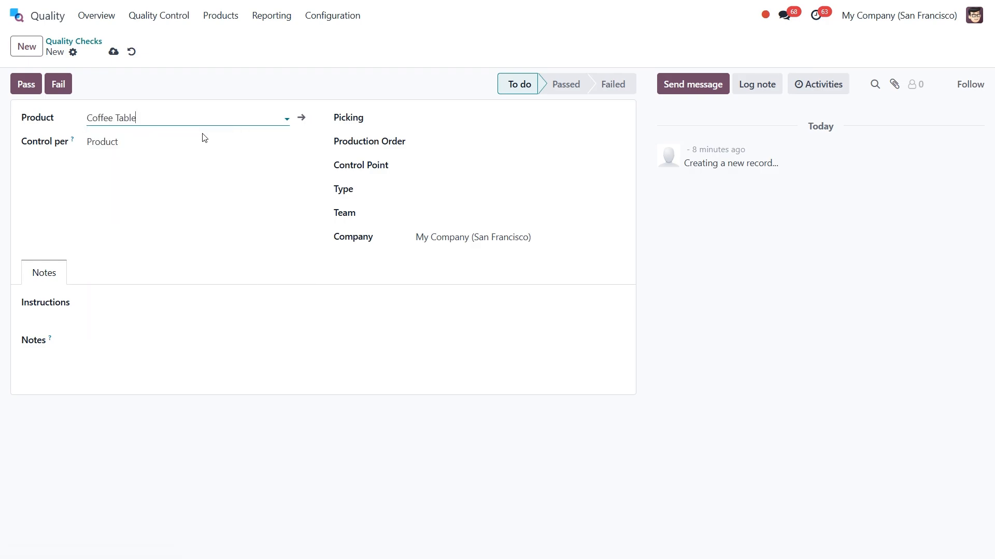
pyautogui.click(126, 148)
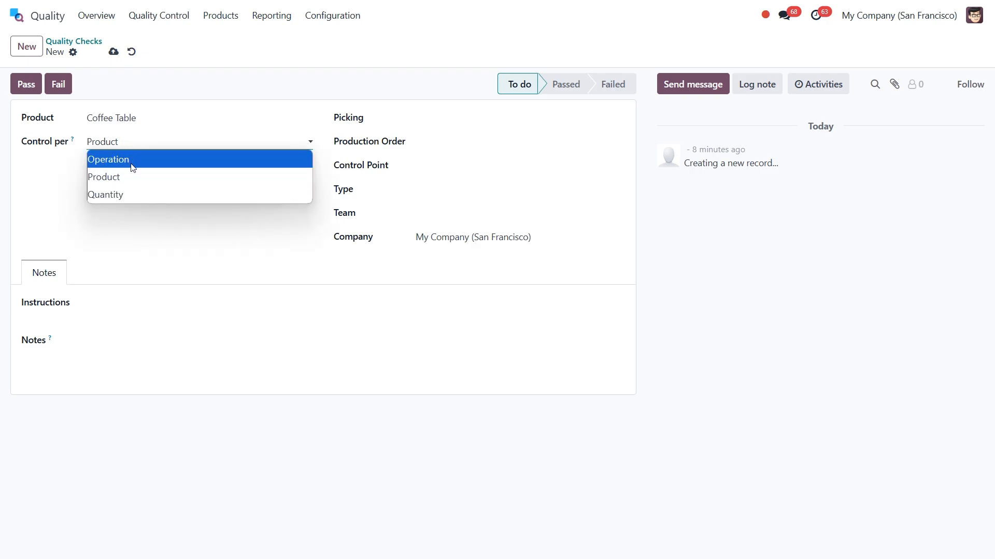
pyautogui.click(156, 178)
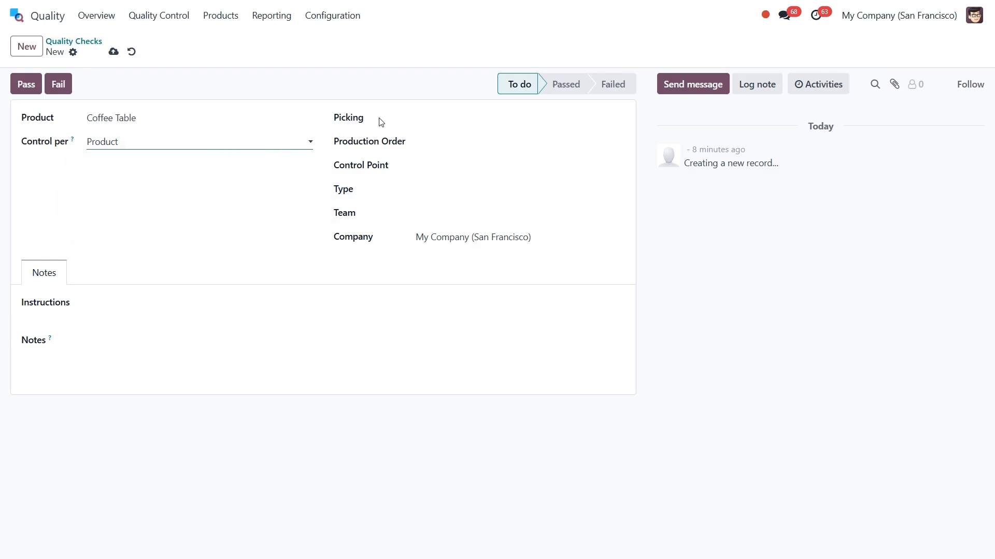
# Step: Link the quality check to today's confirmed Coffee Table production order, chosen from the full list of production orders
pyautogui.click(429, 119)
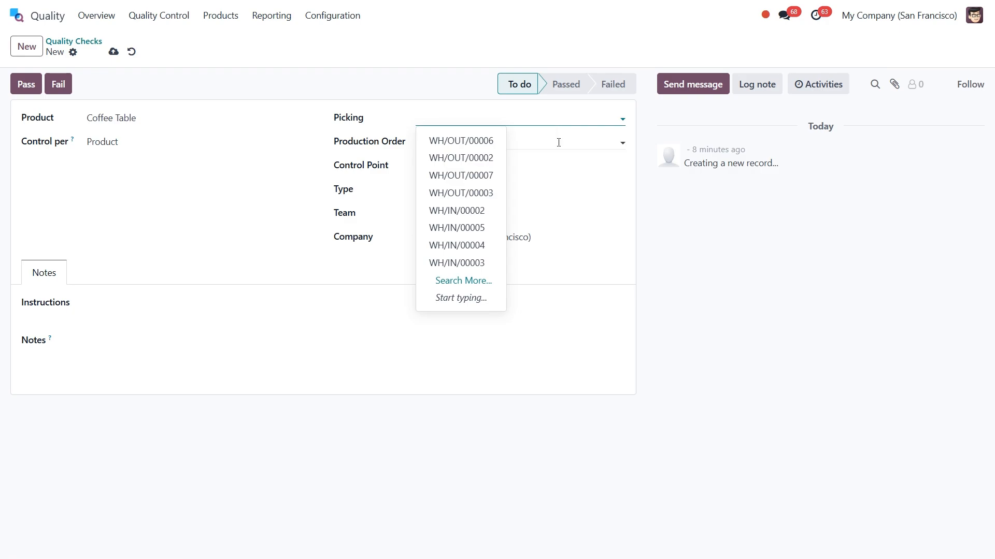
pyautogui.click(558, 142)
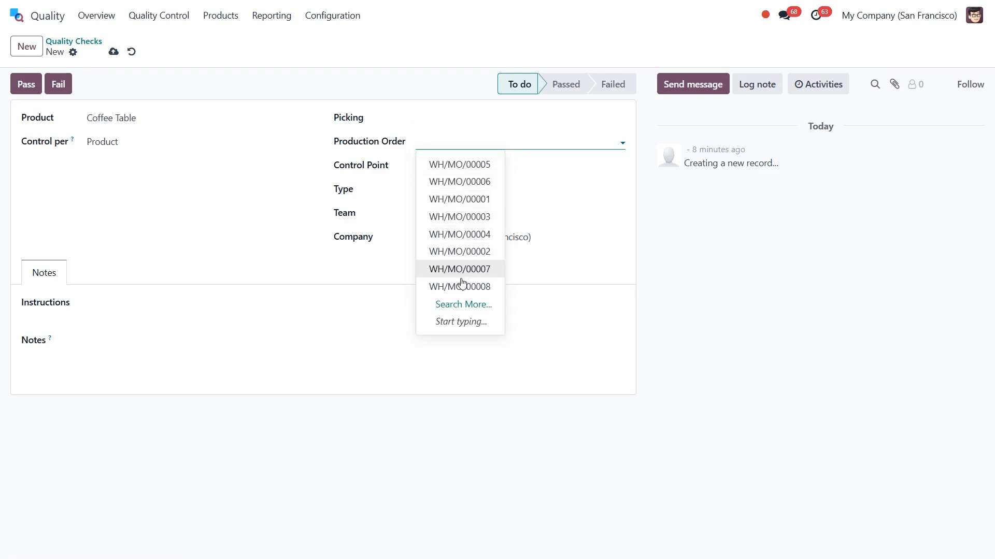
pyautogui.click(464, 305)
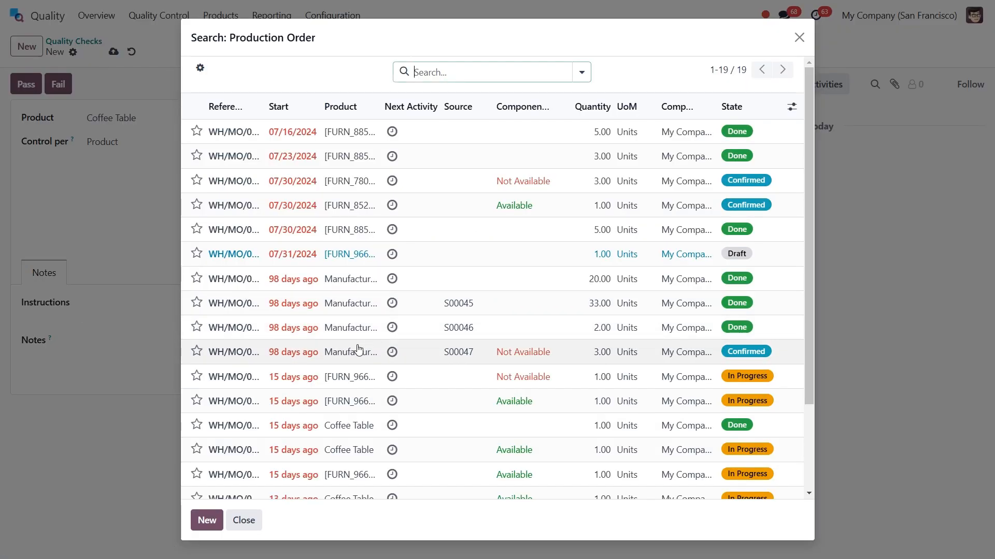
pyautogui.scroll(-3, 356, 348)
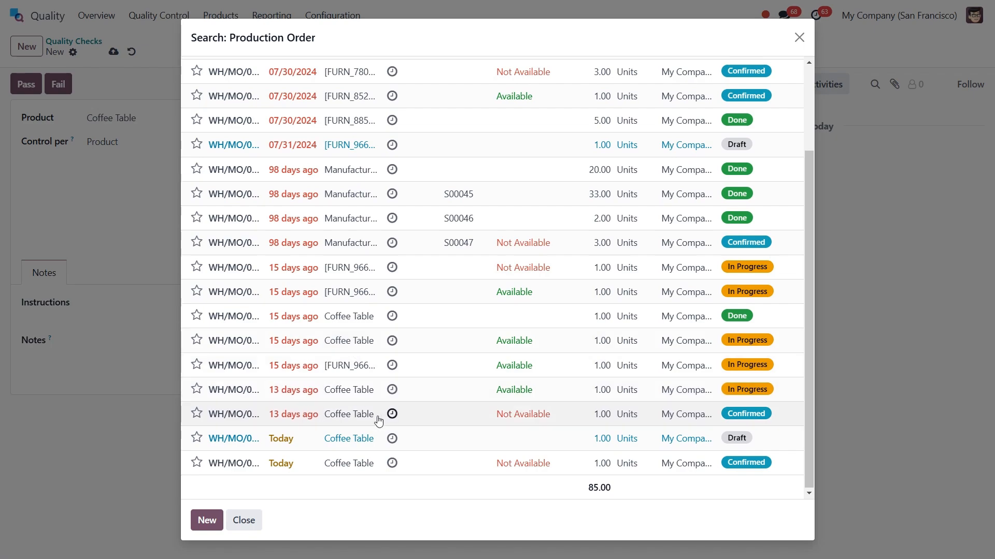
pyautogui.click(284, 465)
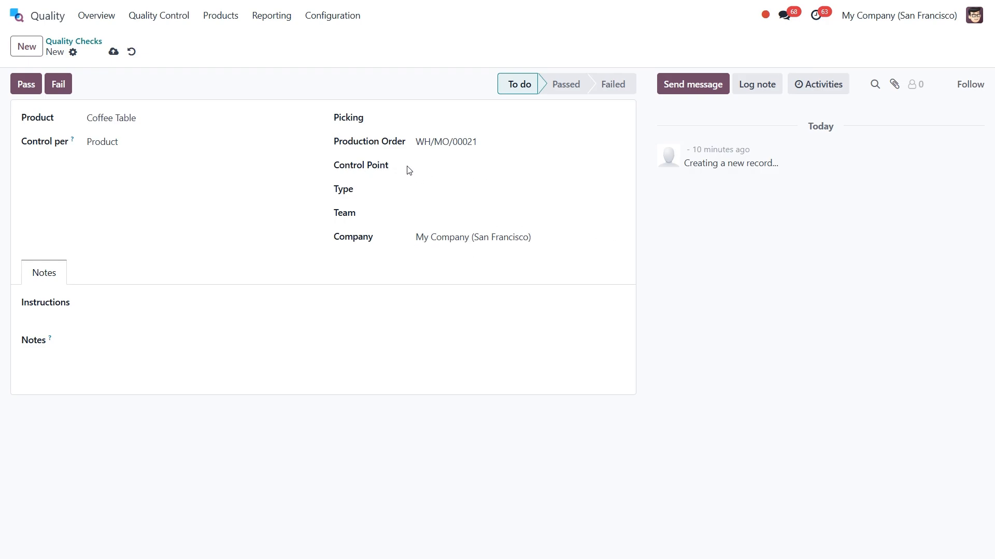
# Step: Set the quality check type to Pass - Fail and assign it to the Main Quality Team, leaving the control point empty
pyautogui.click(475, 171)
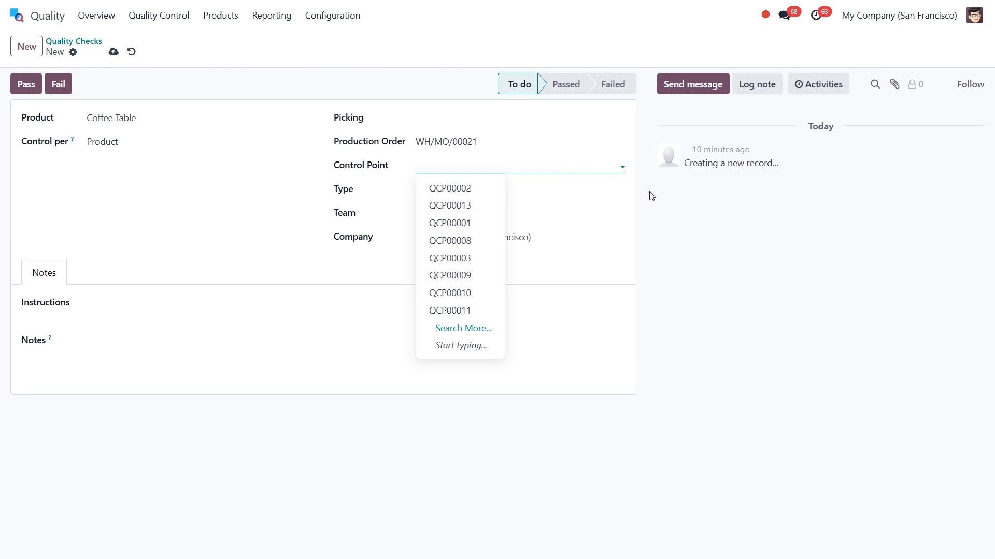
pyautogui.click(632, 178)
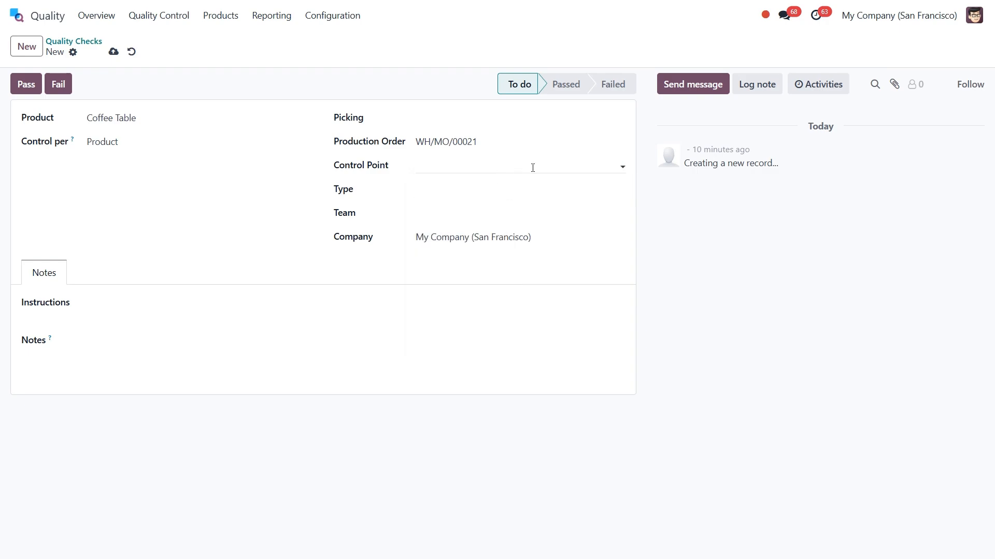
pyautogui.click(444, 190)
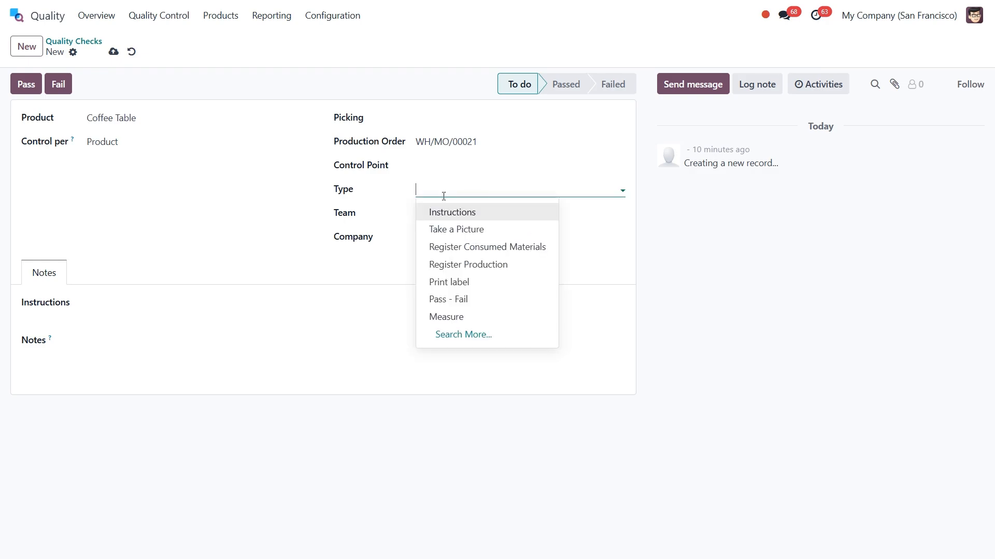
pyautogui.click(455, 299)
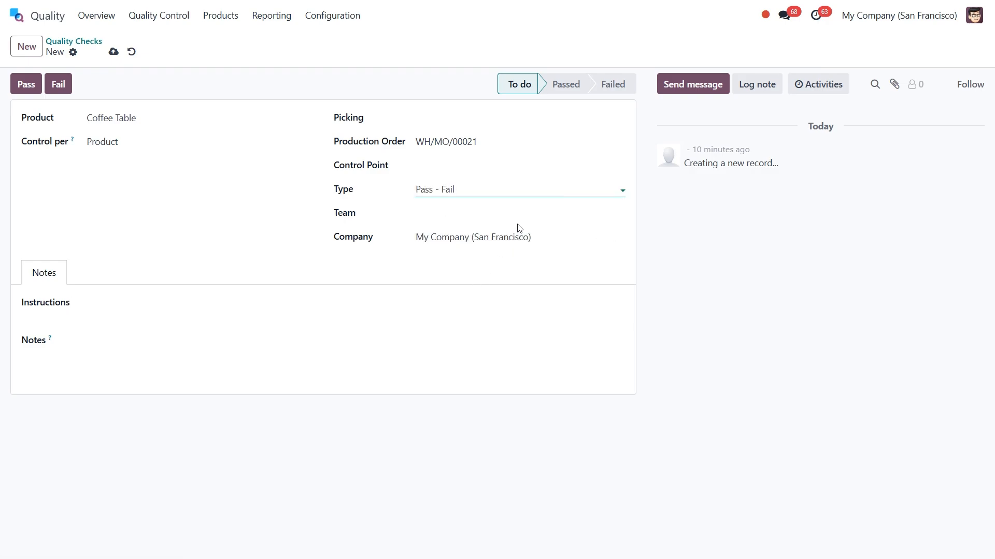
pyautogui.click(448, 216)
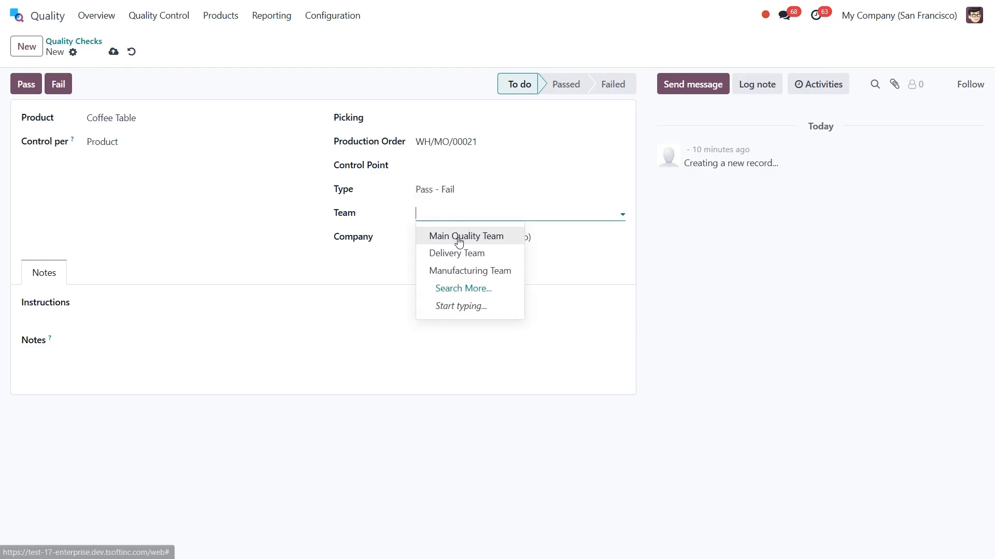
pyautogui.click(456, 237)
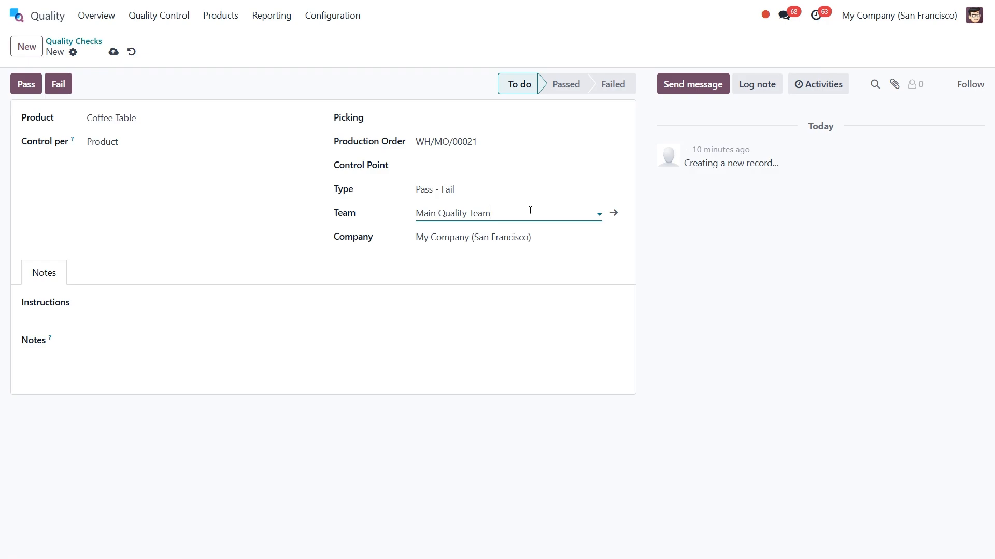
pyautogui.click(487, 243)
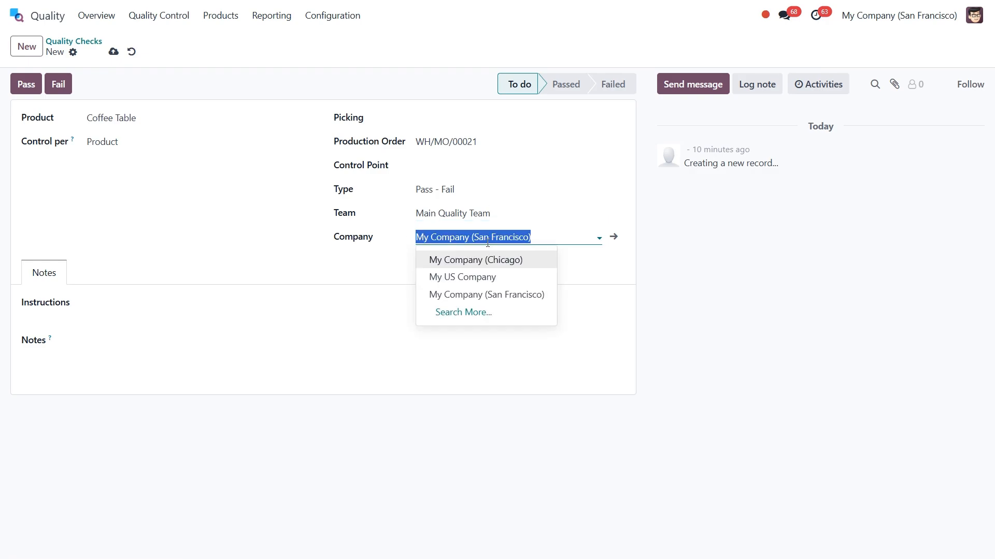
pyautogui.click(390, 265)
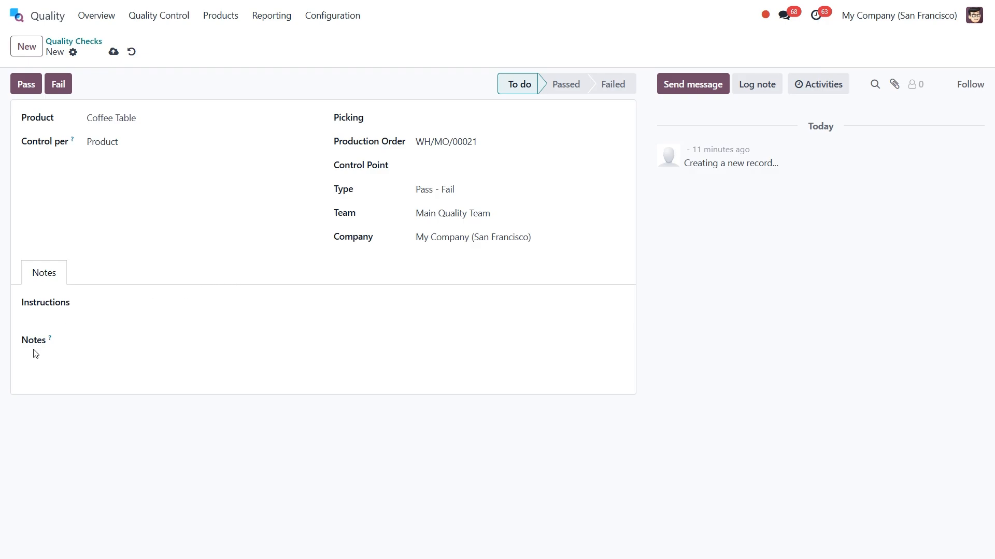
# Step: Add the instructions "Inspect the joints closely for tight fits, even spacing, and proper glue application." and save the quality check
pyautogui.click(97, 316)
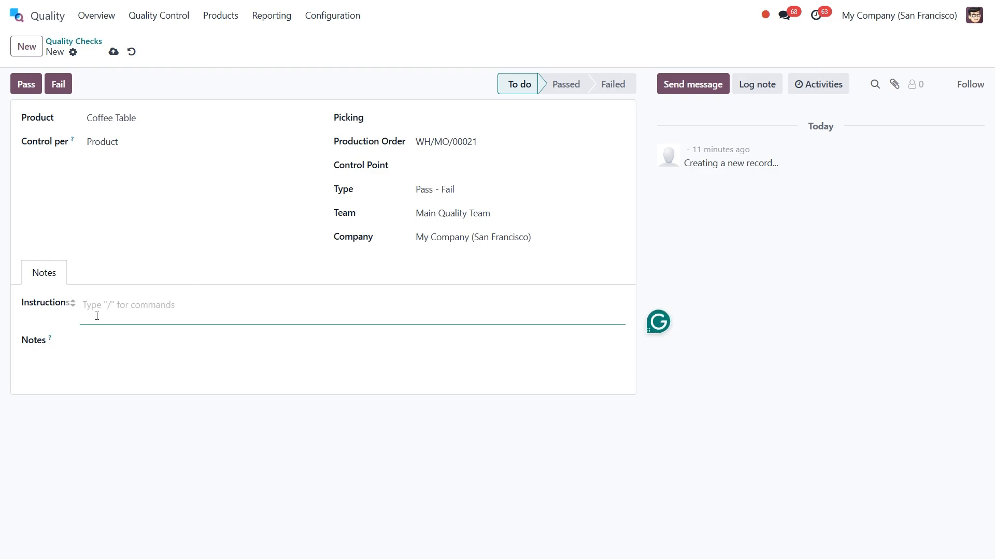
pyautogui.write('Inspect the joints closely for tight fits, even spacing, and proper glue application.')
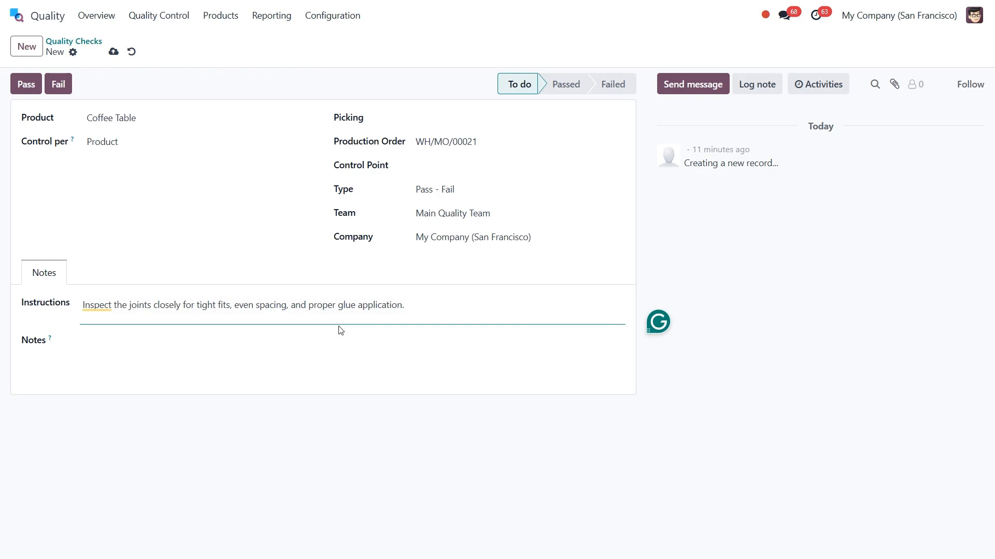
pyautogui.click(123, 340)
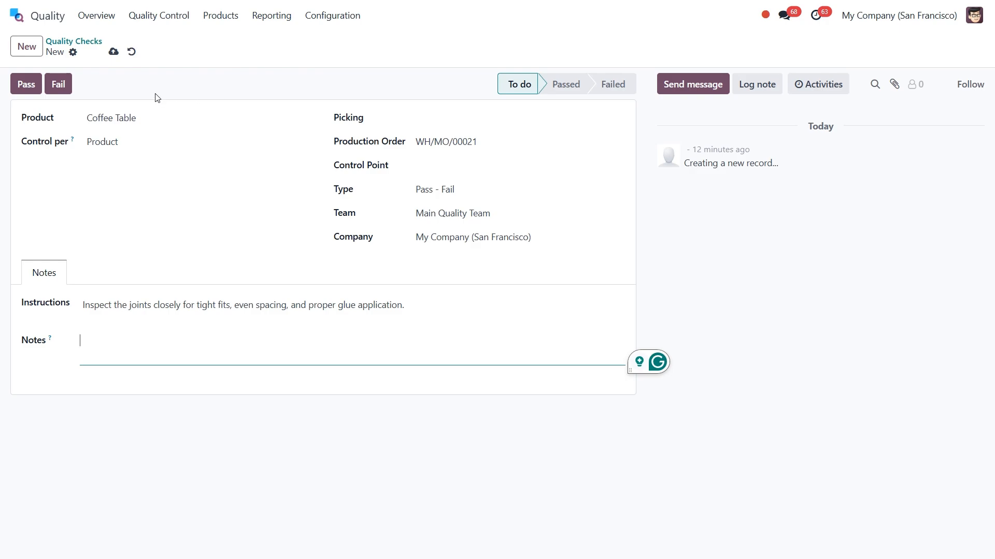
pyautogui.click(114, 52)
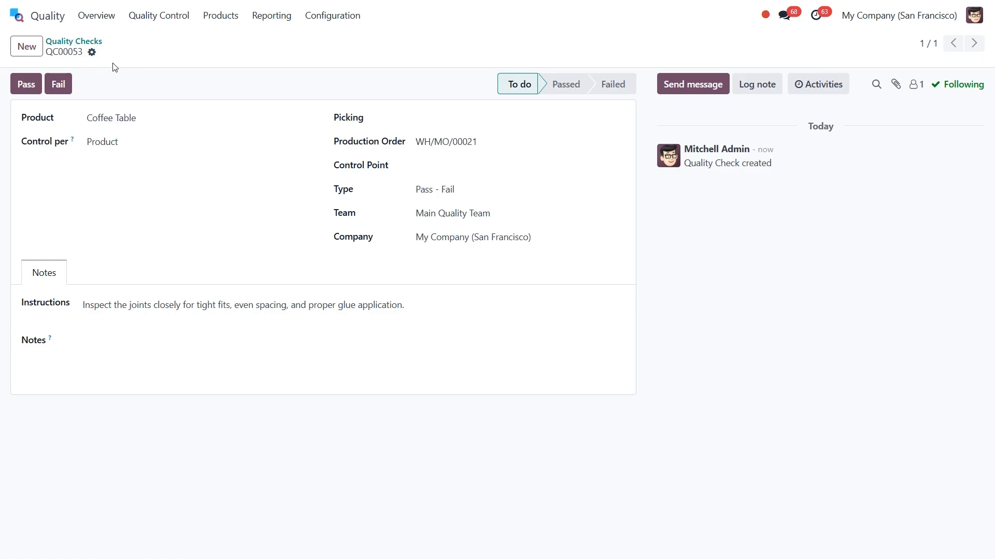
# Step: Switch to the Manufacturing app, open today's confirmed Coffee Table manufacturing order and pass its quality check
pyautogui.click(18, 15)
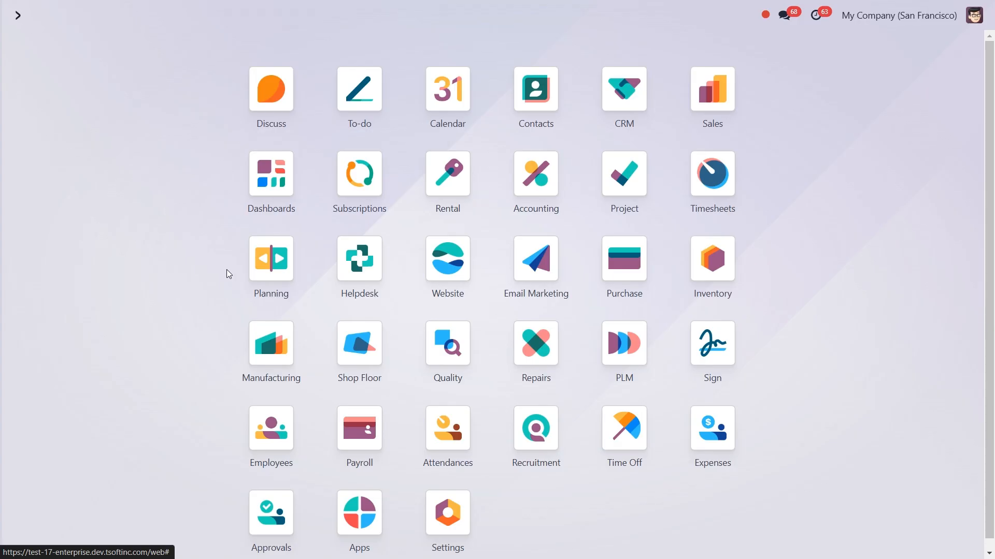
pyautogui.click(259, 334)
pyautogui.click(187, 17)
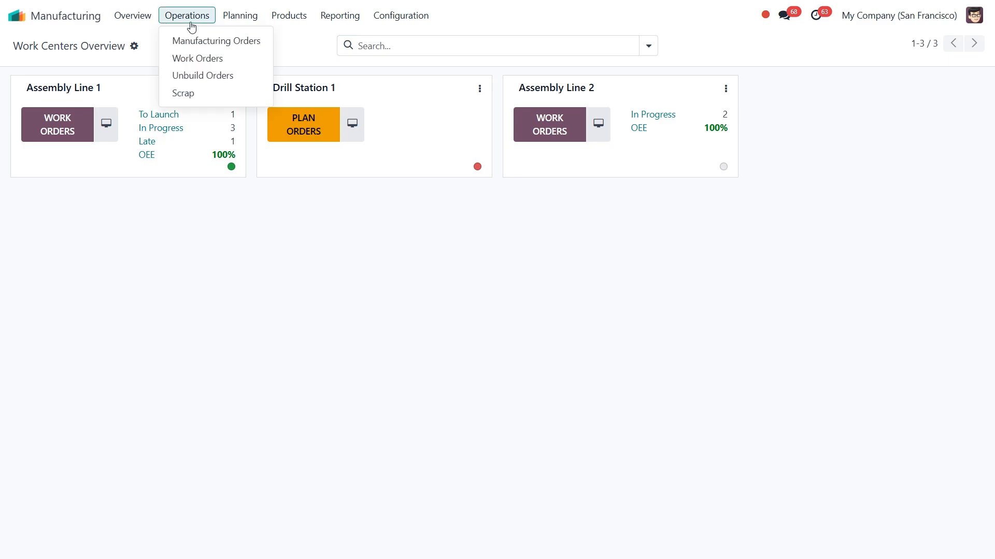
pyautogui.click(206, 44)
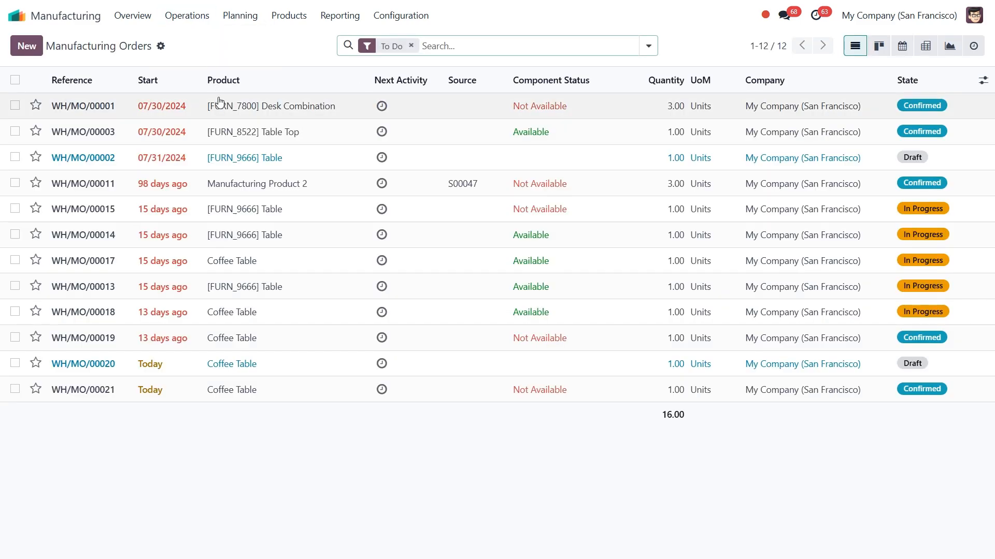
pyautogui.click(208, 391)
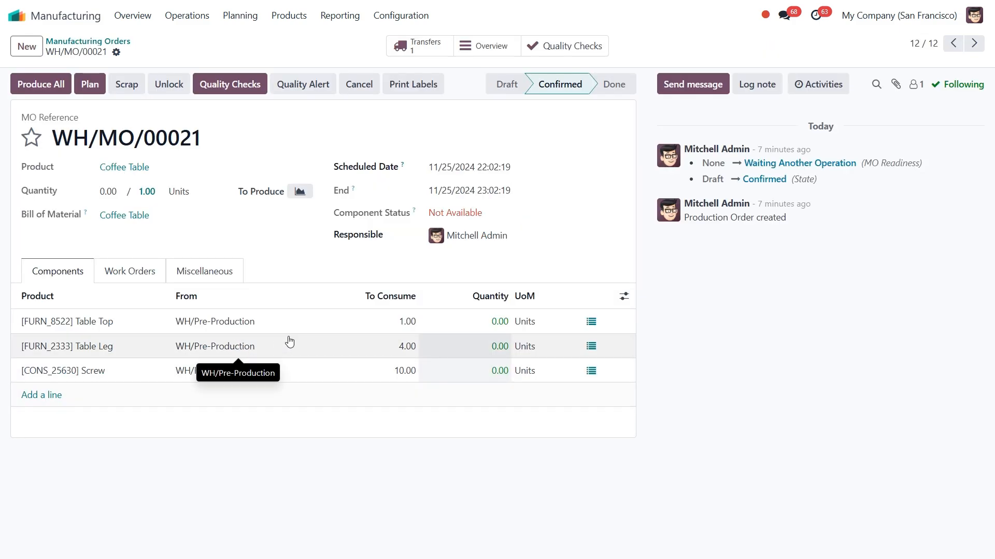
pyautogui.click(234, 83)
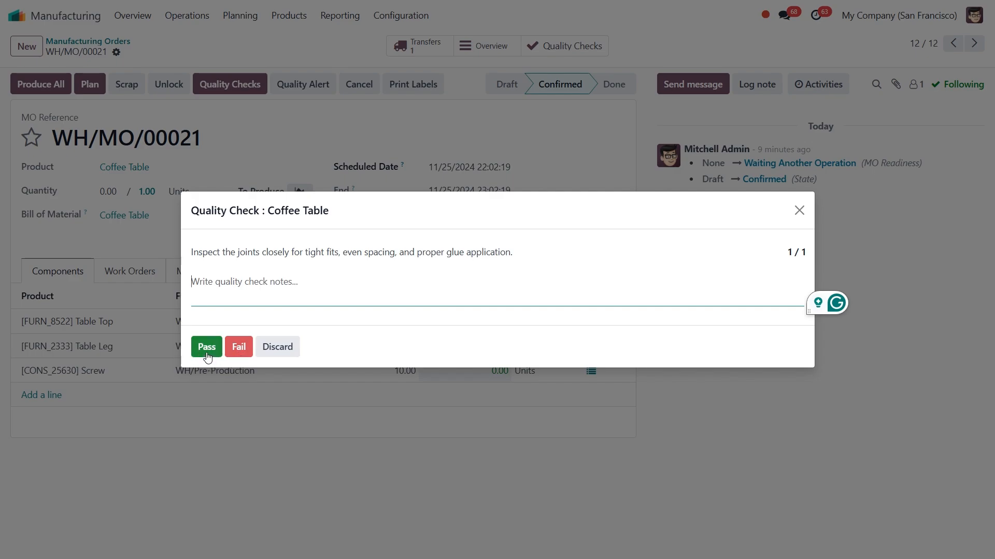
pyautogui.click(207, 347)
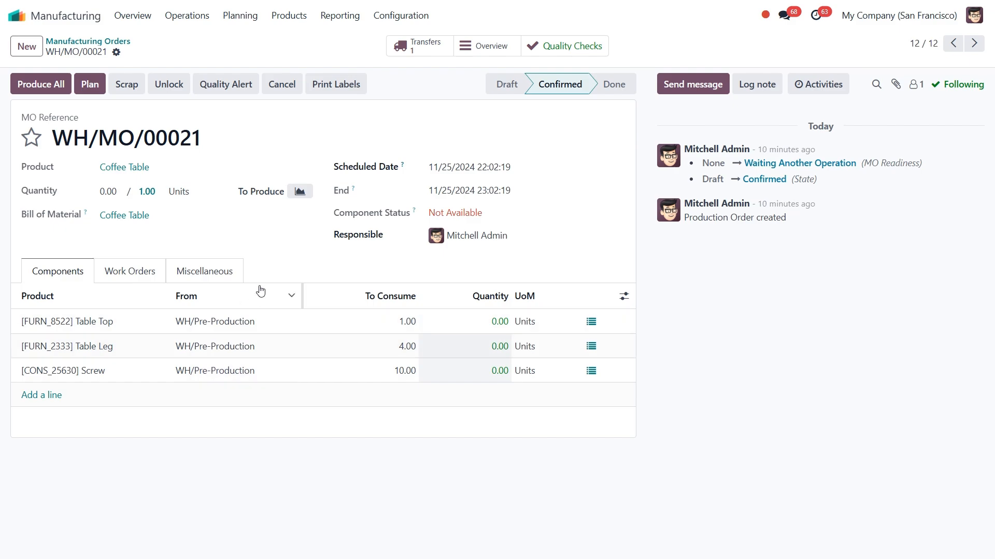
# Step: Review the quality check record linked to the manufacturing order, including its status, and return to the order
pyautogui.click(587, 48)
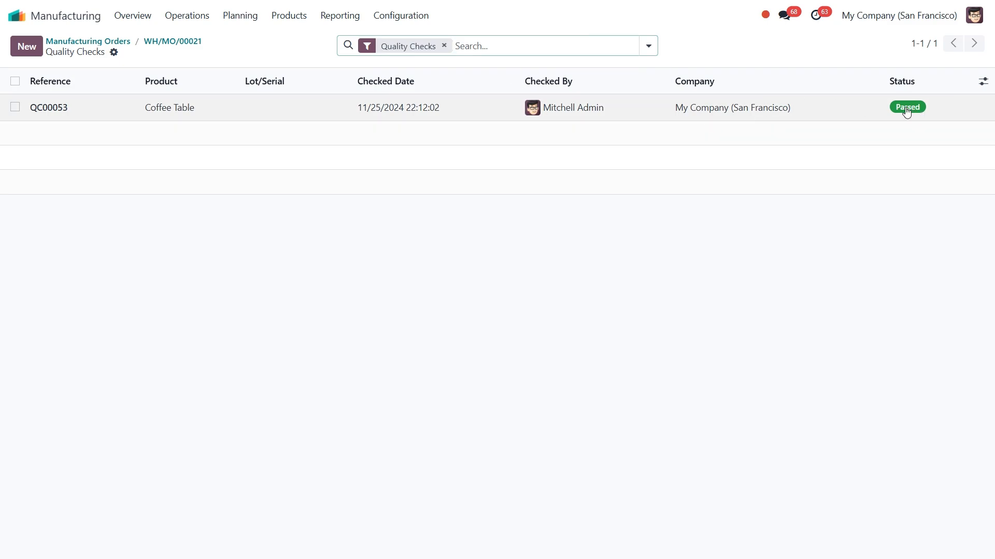
pyautogui.click(640, 108)
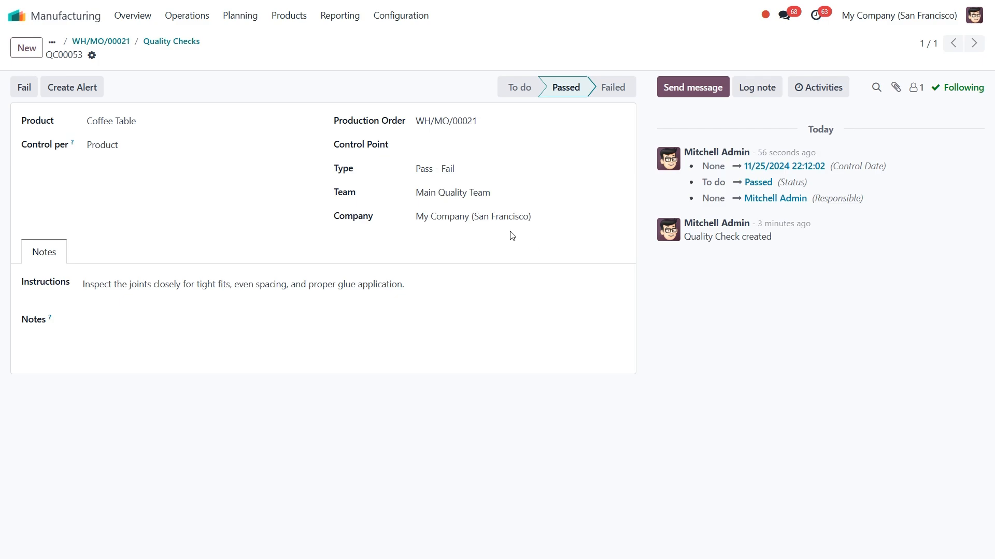
pyautogui.click(101, 42)
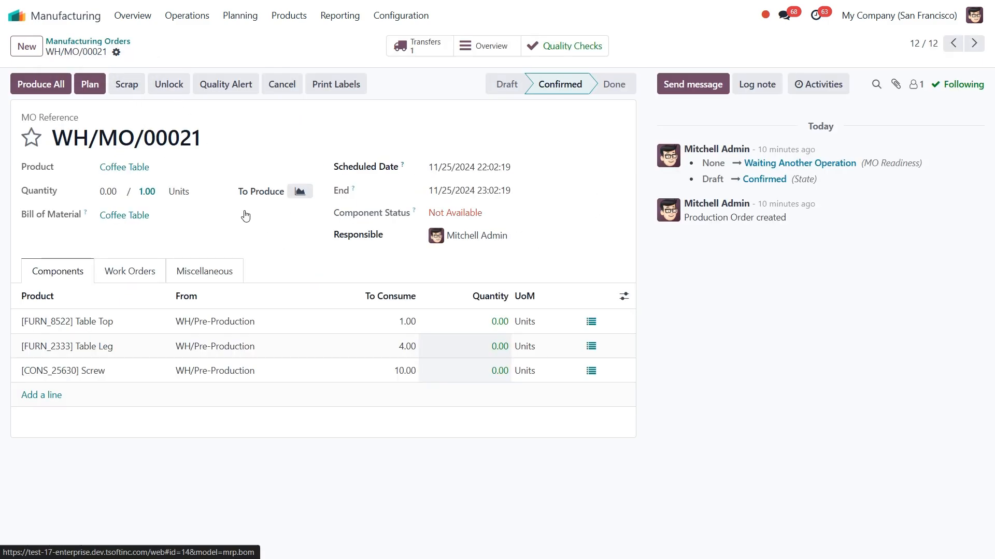